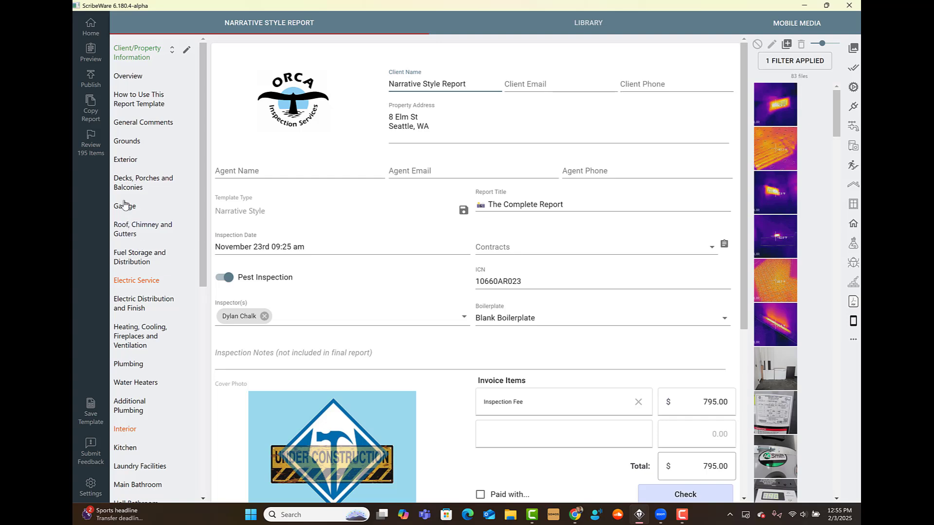
Step: Add the Tune-Up Repairs Needed comment to Wood Decks and delete the empty observation
{"action": "left_click", "coordinate": [129, 190]}
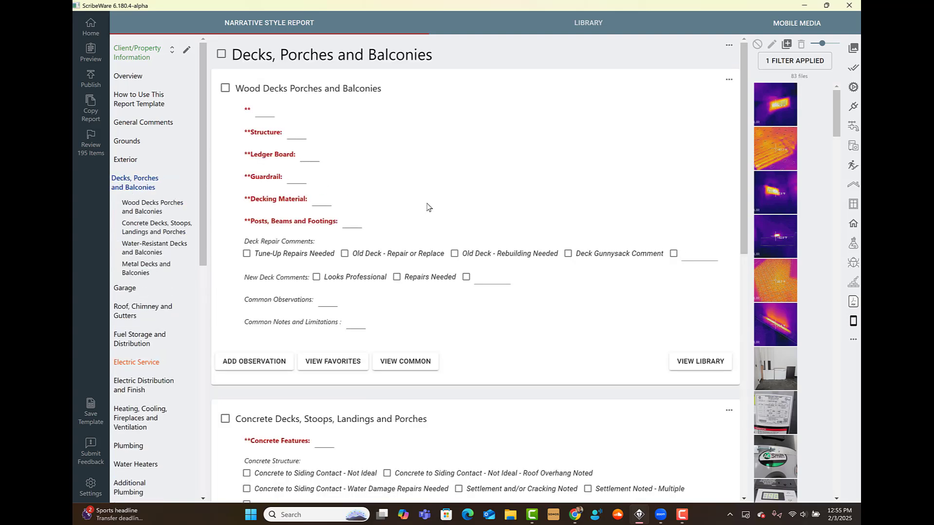
{"action": "scroll", "coordinate": [340, 258], "scroll_direction": "down", "scroll_amount": 1}
{"action": "left_click", "coordinate": [221, 314]}
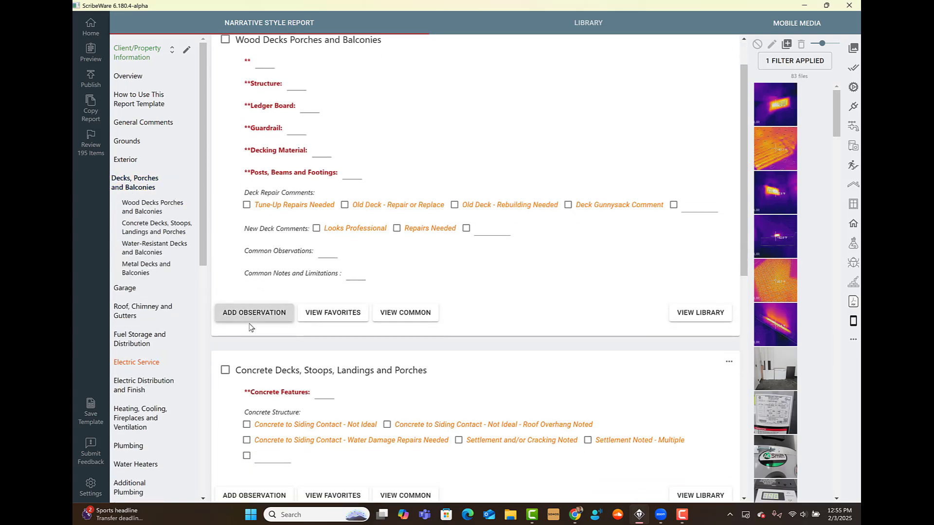
{"action": "left_click", "coordinate": [244, 314]}
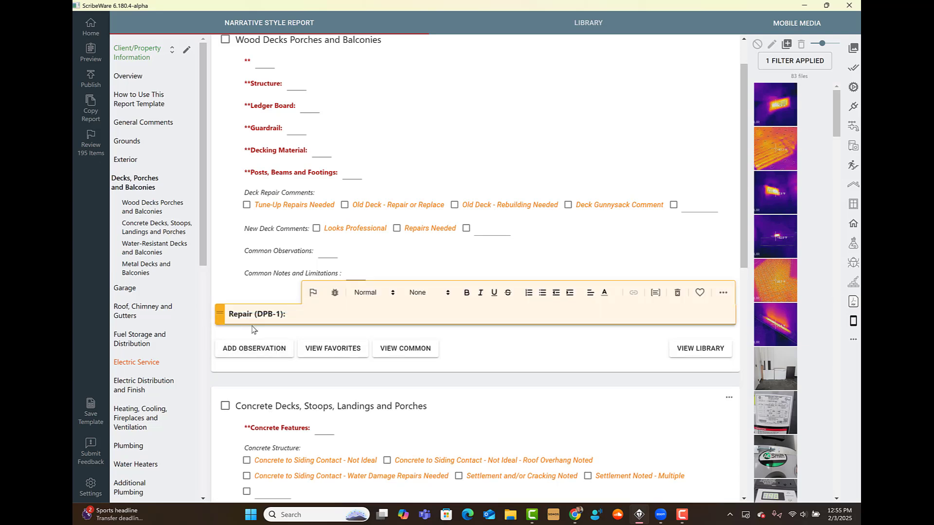
{"action": "left_click", "coordinate": [305, 207]}
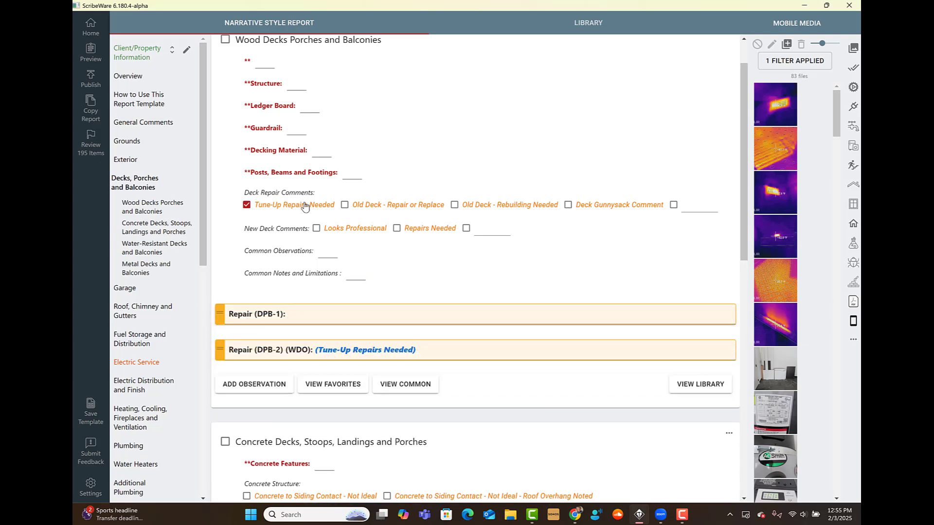
{"action": "left_click", "coordinate": [676, 295]}
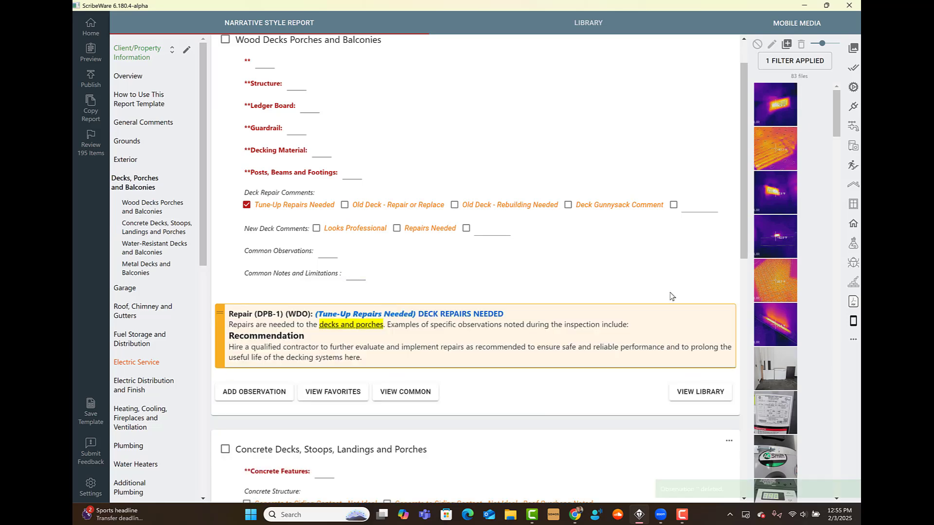
Step: Tag the deck repair comment Improve or Upgrade instead of Incomplete
{"action": "left_click", "coordinate": [239, 317]}
{"action": "left_click", "coordinate": [249, 294]}
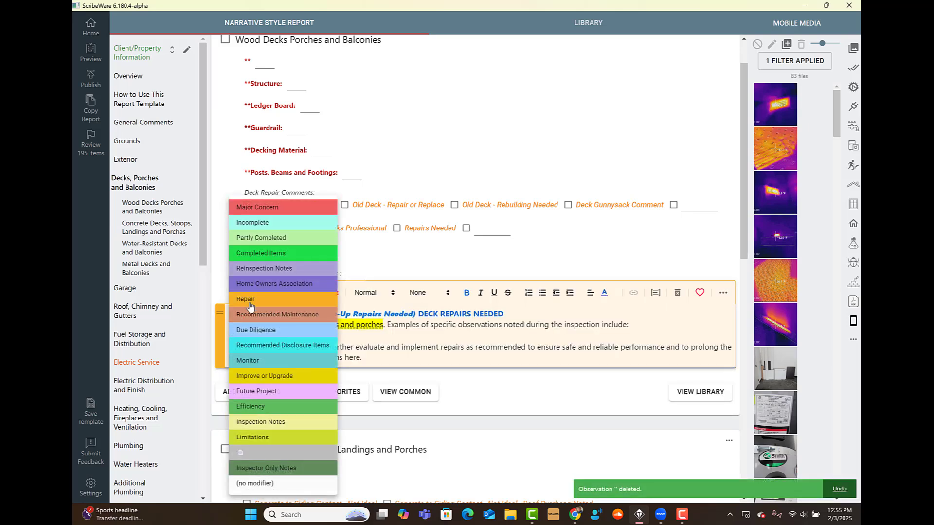
{"action": "left_click", "coordinate": [254, 223]}
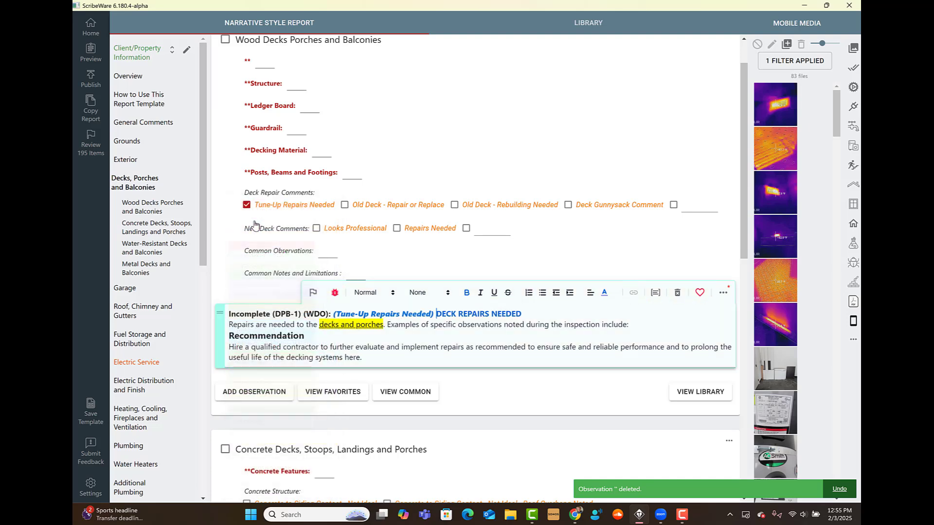
{"action": "left_click", "coordinate": [284, 317]}
{"action": "left_click", "coordinate": [263, 376]}
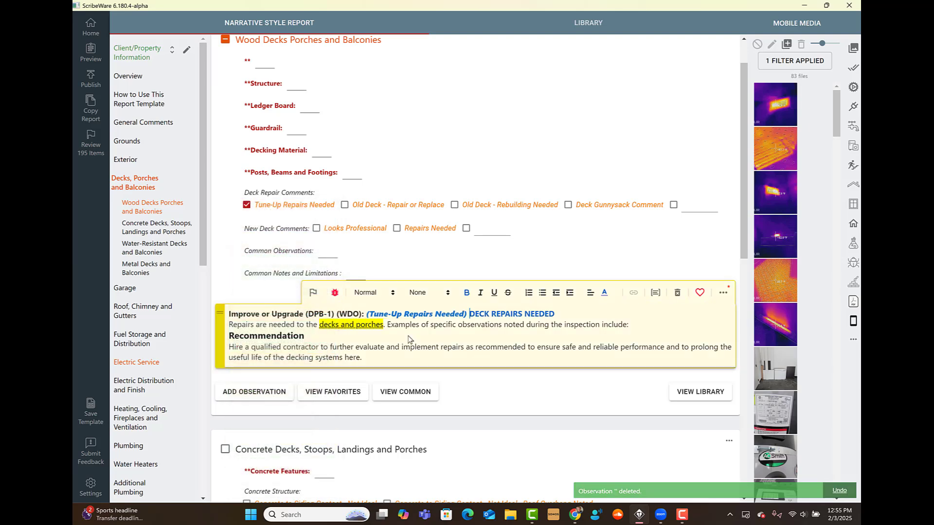
{"action": "left_click", "coordinate": [243, 317]}
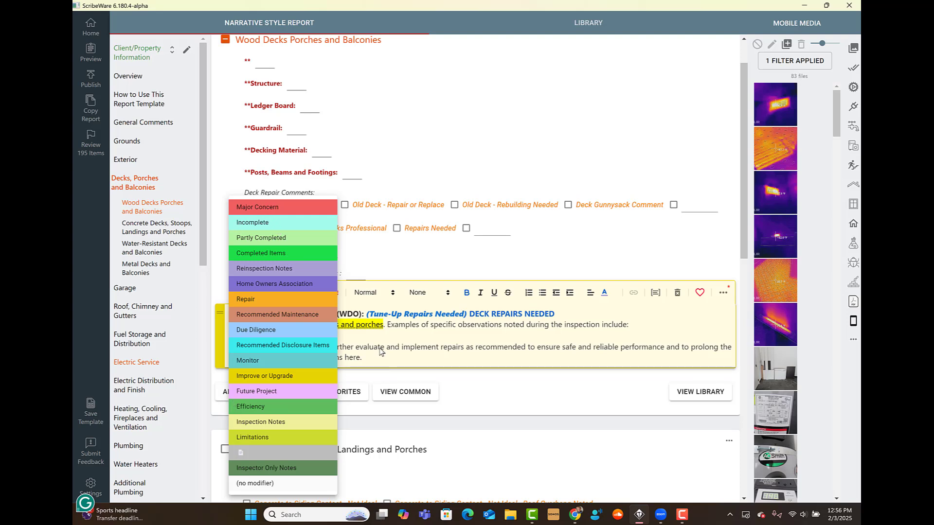
Step: Clear the comment's modifier and delete the DECK REPAIRS NEEDED observation from Wood Decks
{"action": "left_click", "coordinate": [287, 454]}
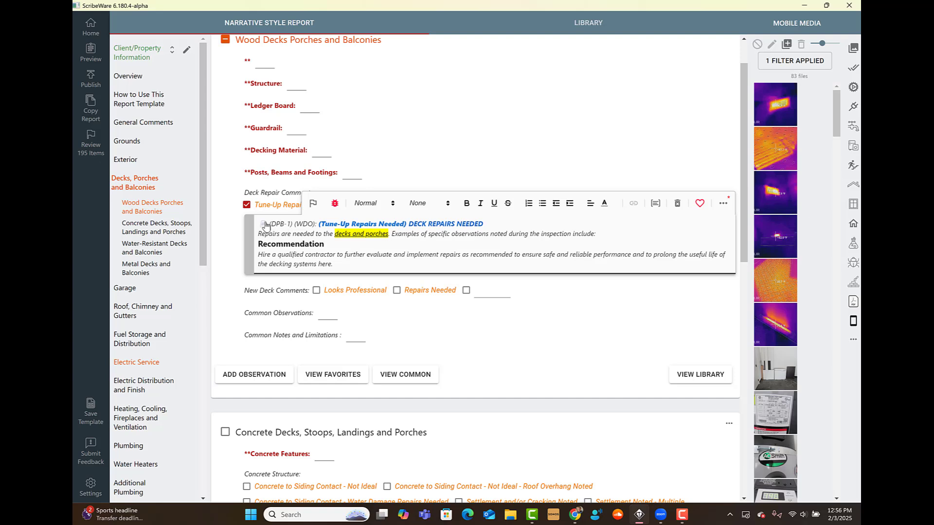
{"action": "left_click_drag", "start_coordinate": [337, 264], "coordinate": [305, 224]}
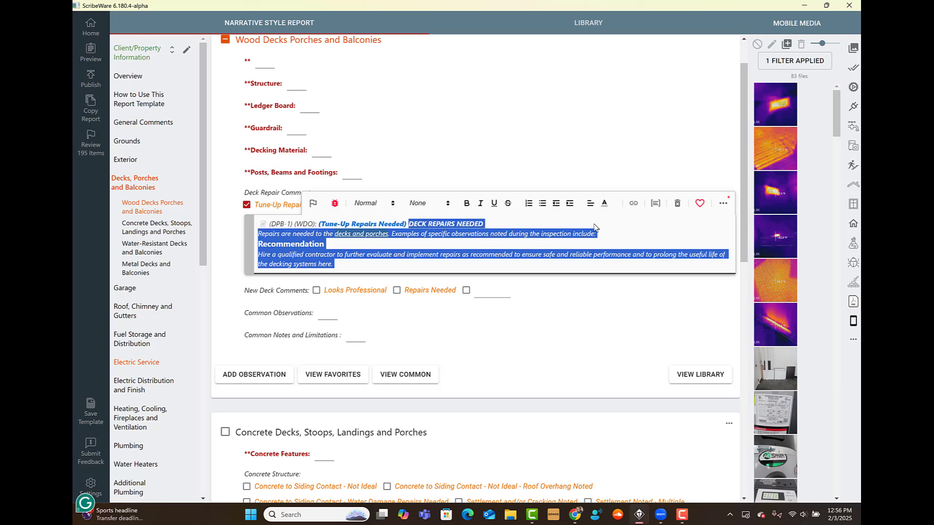
{"action": "left_click", "coordinate": [640, 230]}
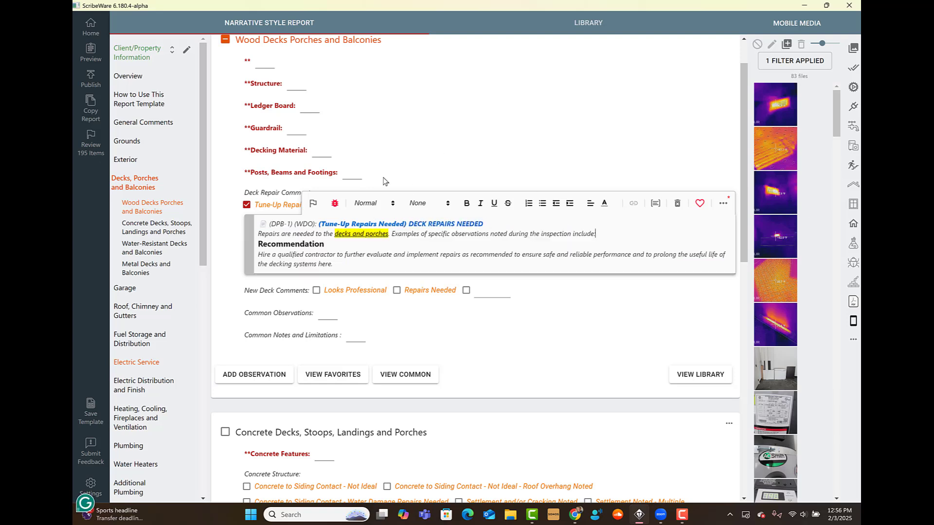
{"action": "left_click", "coordinate": [675, 206]}
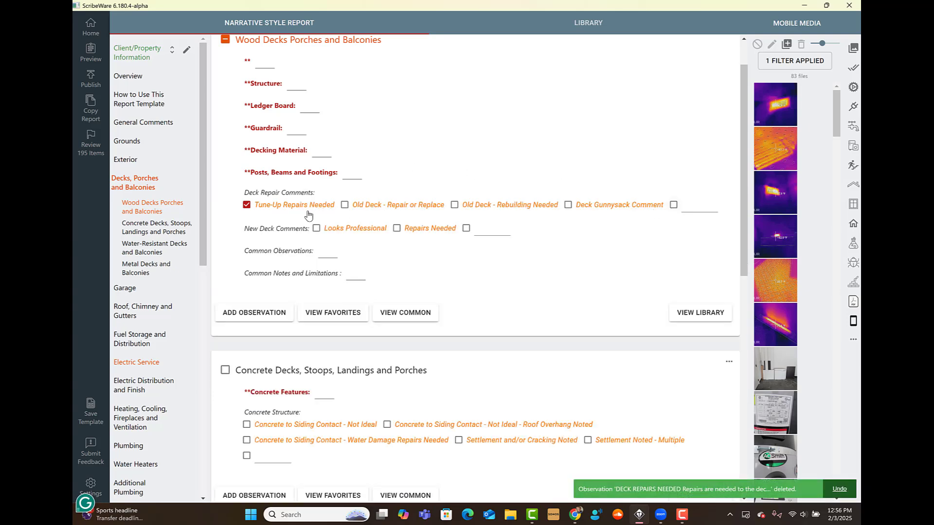
Step: Set the wood deck's first blank to Present, adding the DCA 6 prescriptive guide link line
{"action": "left_click", "coordinate": [264, 65]}
{"action": "left_click", "coordinate": [297, 82]}
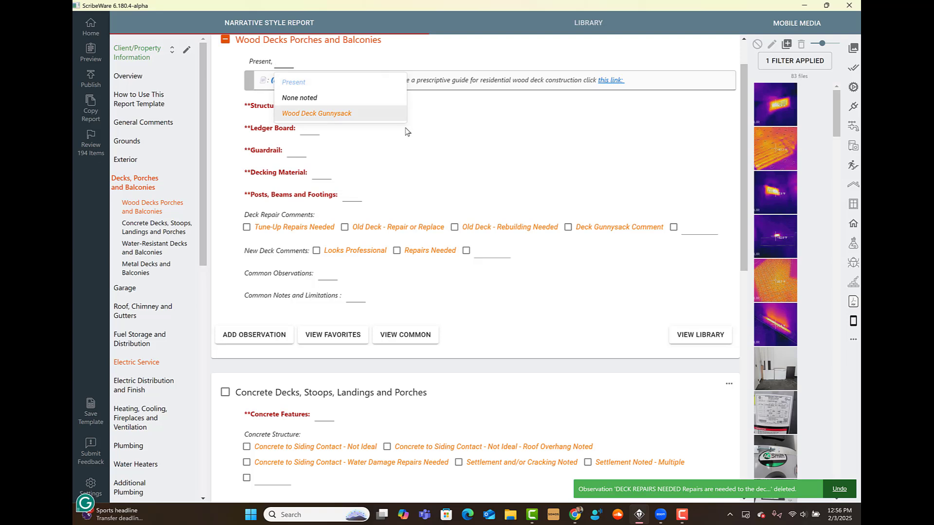
{"action": "left_click", "coordinate": [407, 129]}
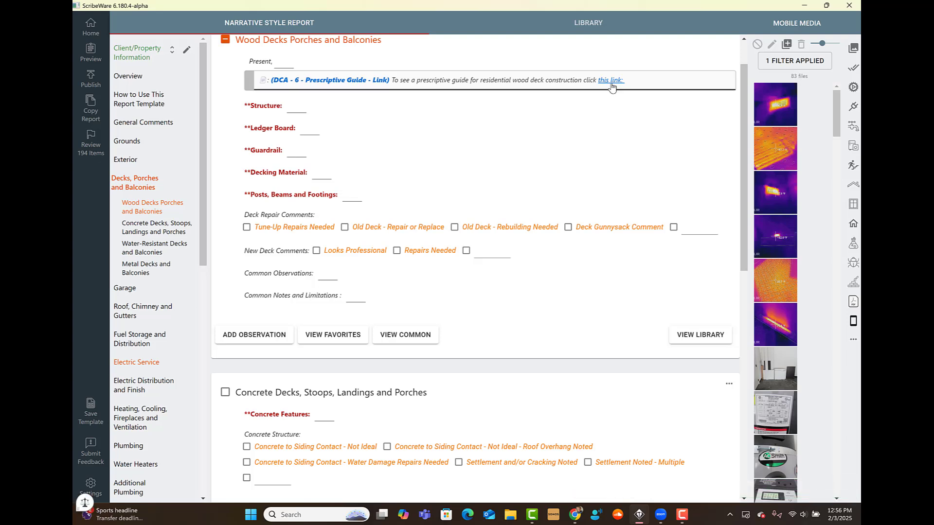
{"action": "scroll", "coordinate": [615, 112], "scroll_direction": "up", "scroll_amount": 1}
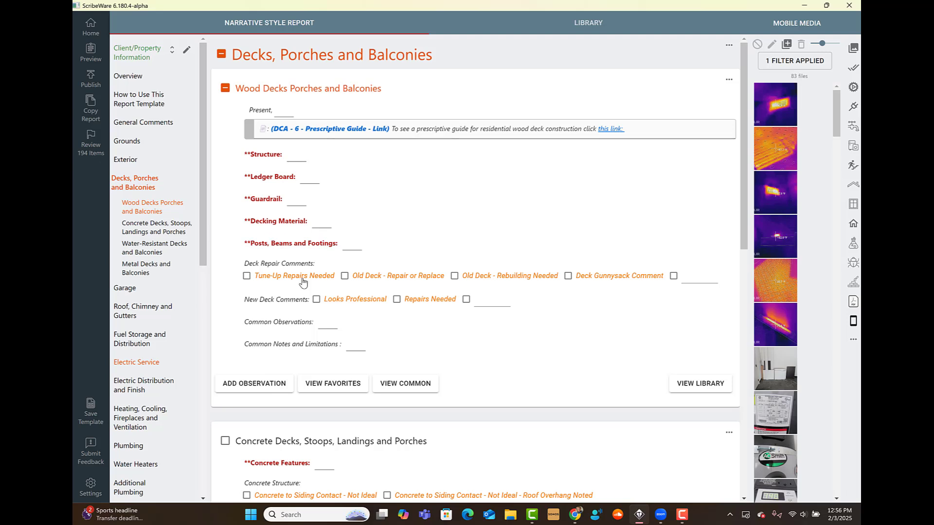
Step: Fill the deck blanks: Structure Ground contact treated lumber, Ledger Board Standard, Guardrail Standard
{"action": "left_click", "coordinate": [297, 158]}
{"action": "left_click", "coordinate": [309, 178]}
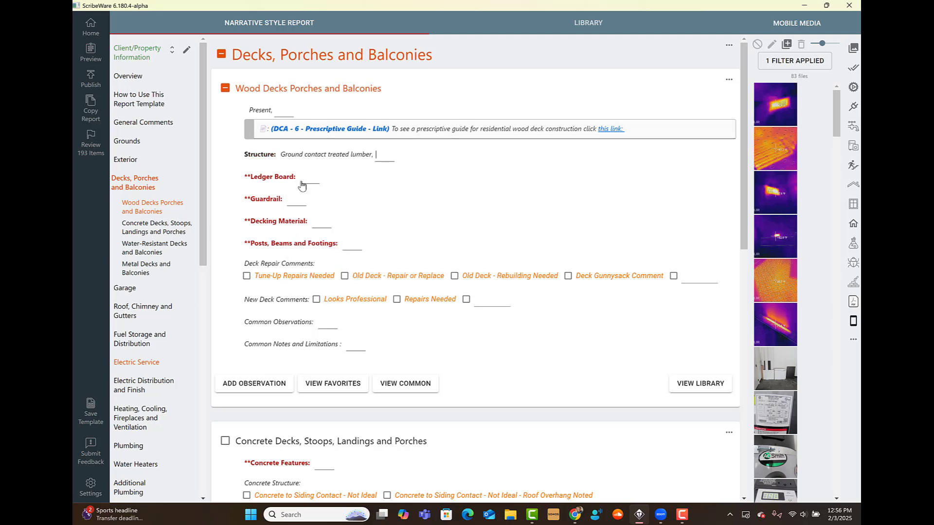
{"action": "left_click", "coordinate": [312, 182]}
{"action": "left_click", "coordinate": [316, 195]}
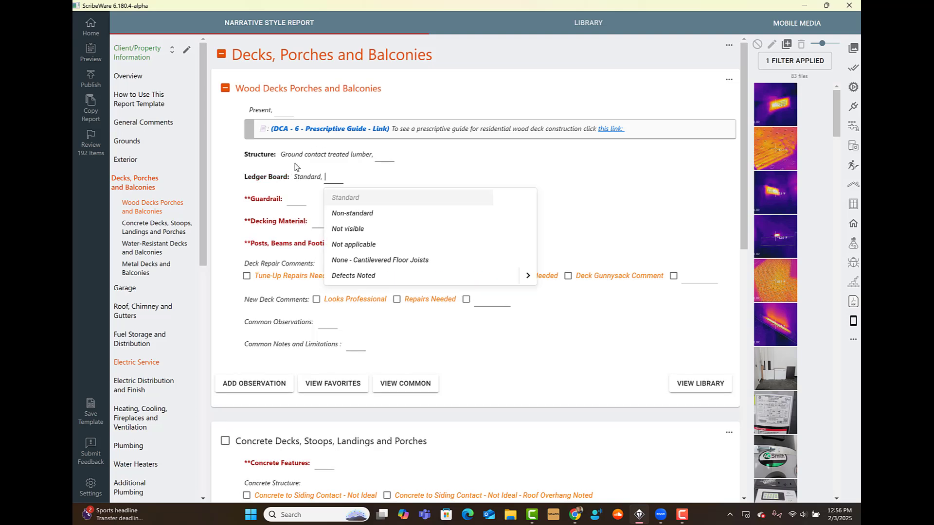
{"action": "left_click", "coordinate": [299, 201]}
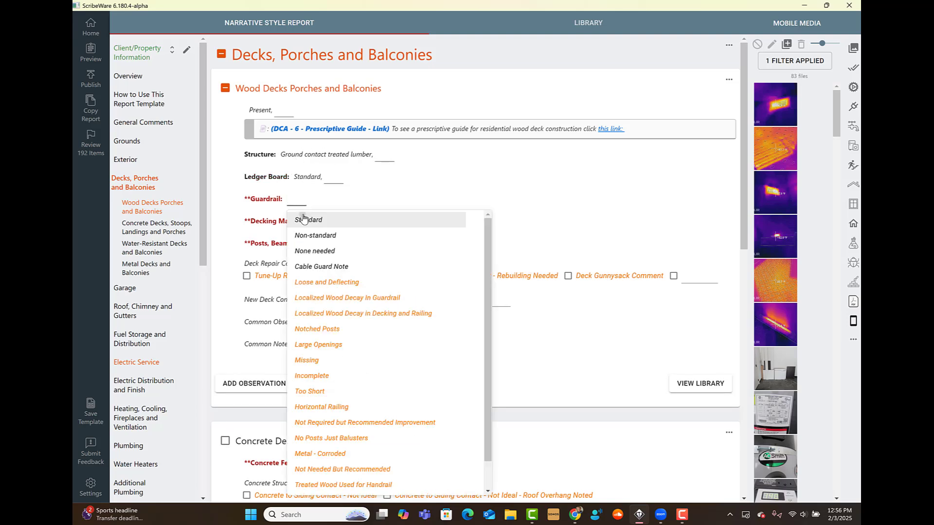
{"action": "left_click", "coordinate": [303, 220]}
Step: Add the Old Deck - Repair or Replace major concern comment
{"action": "scroll", "coordinate": [312, 223], "scroll_direction": "down", "scroll_amount": 1}
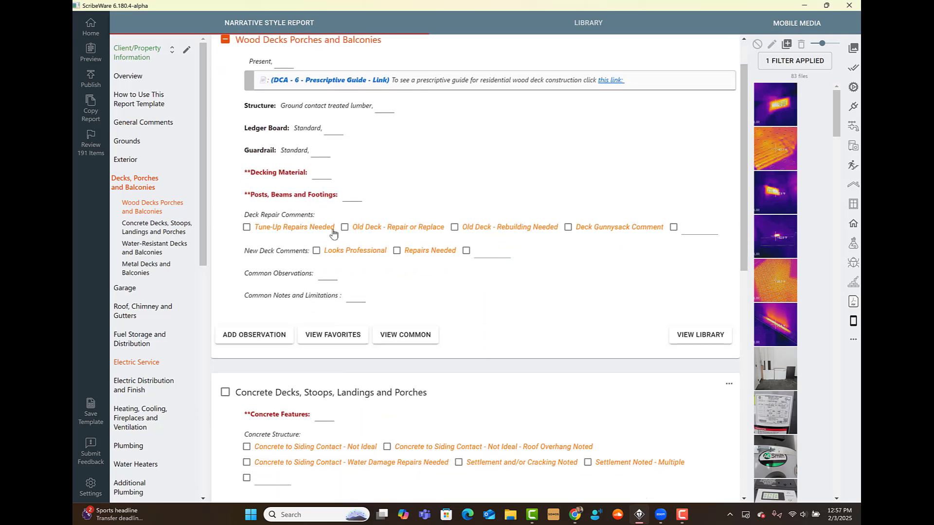
{"action": "left_click", "coordinate": [382, 226]}
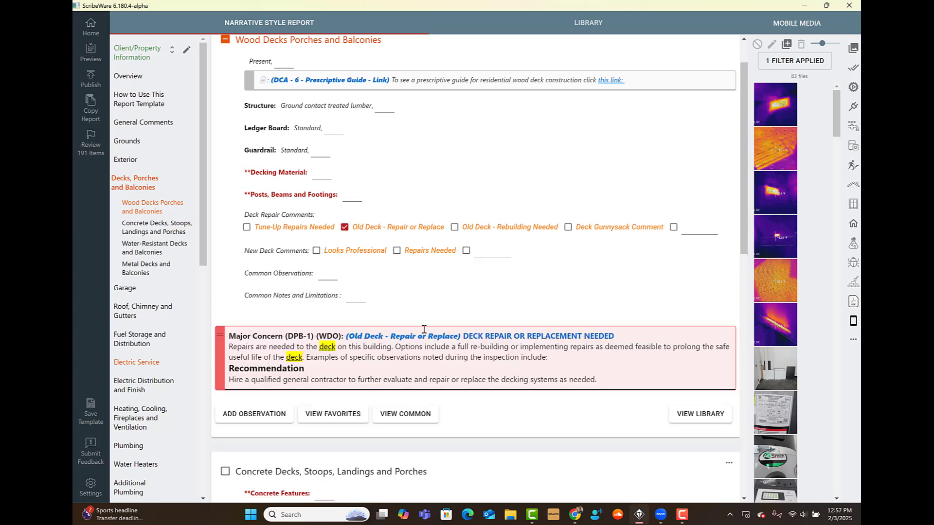
{"action": "scroll", "coordinate": [465, 303], "scroll_direction": "up", "scroll_amount": 1}
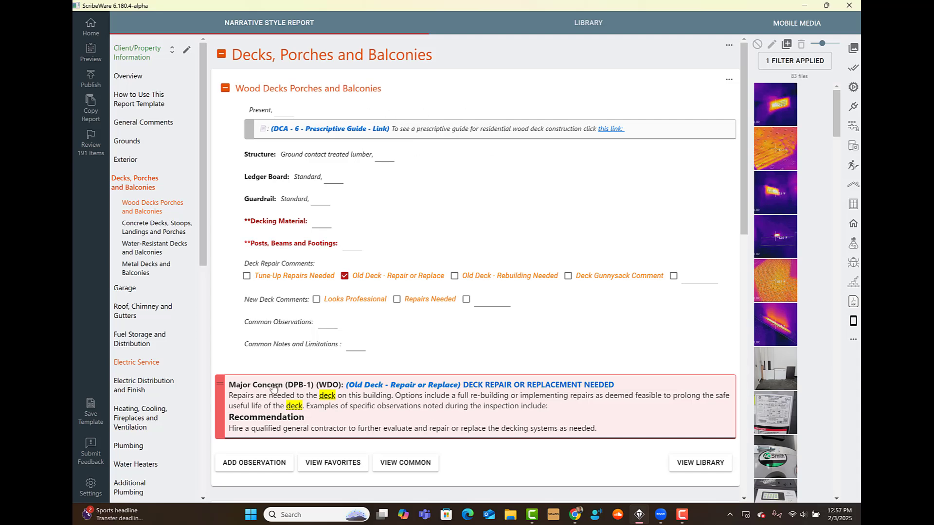
{"action": "scroll", "coordinate": [143, 317], "scroll_direction": "down", "scroll_amount": 1}
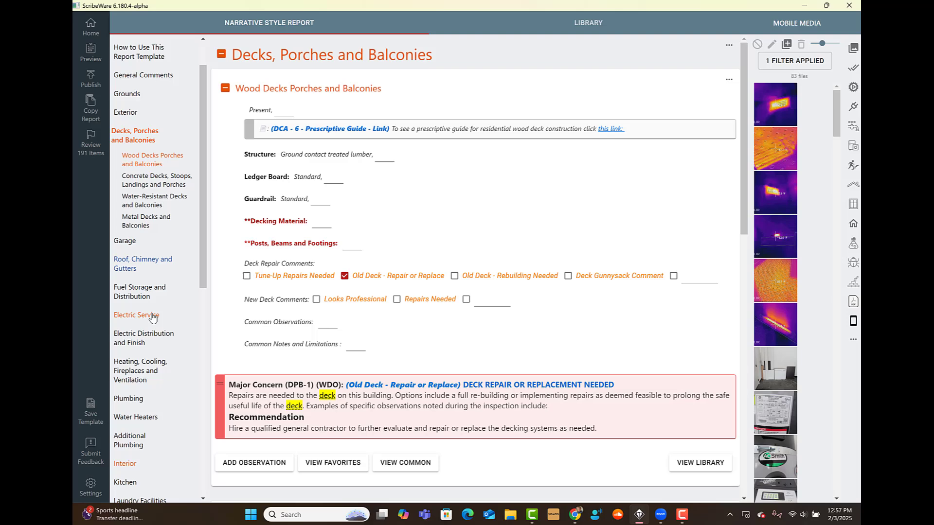
Step: In Heating, Cooling, Fireplaces and Ventilation, set Heating Method to Gas forced air furnace
{"action": "left_click", "coordinate": [132, 376]}
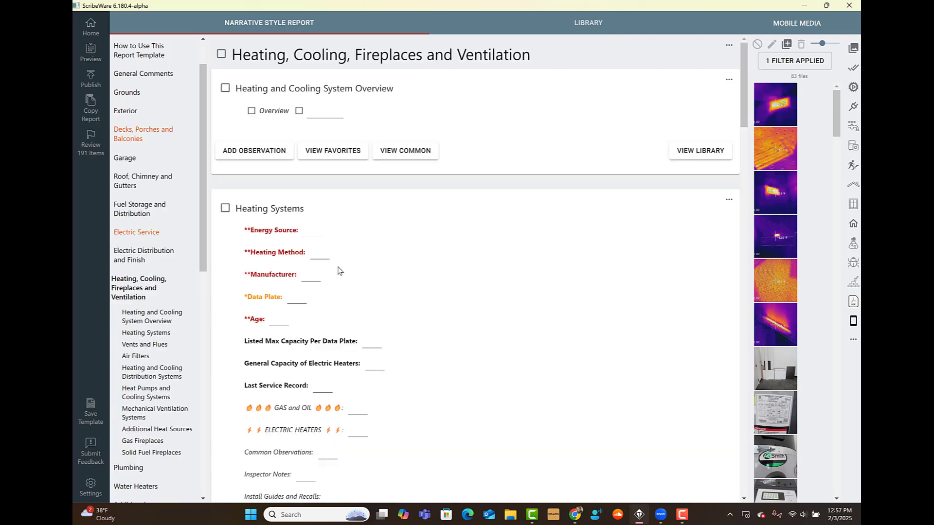
{"action": "left_click", "coordinate": [320, 255]}
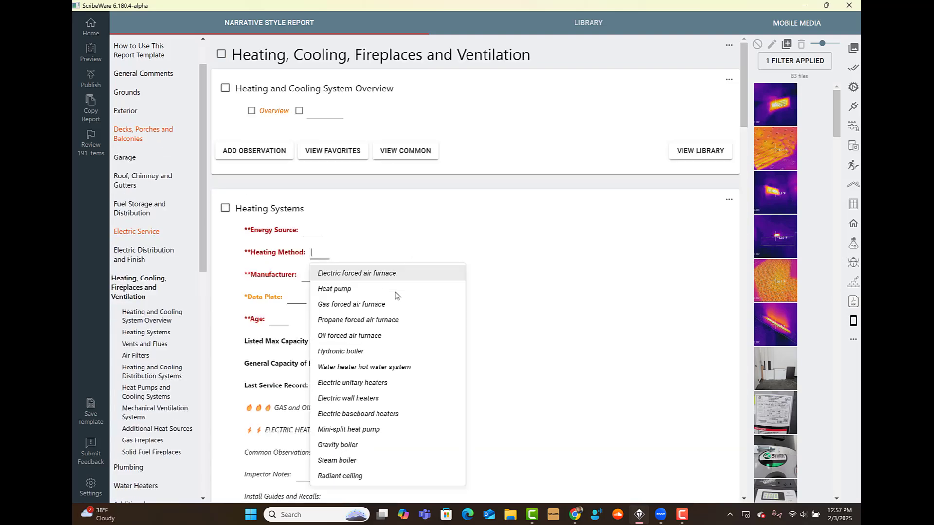
{"action": "left_click", "coordinate": [313, 235]}
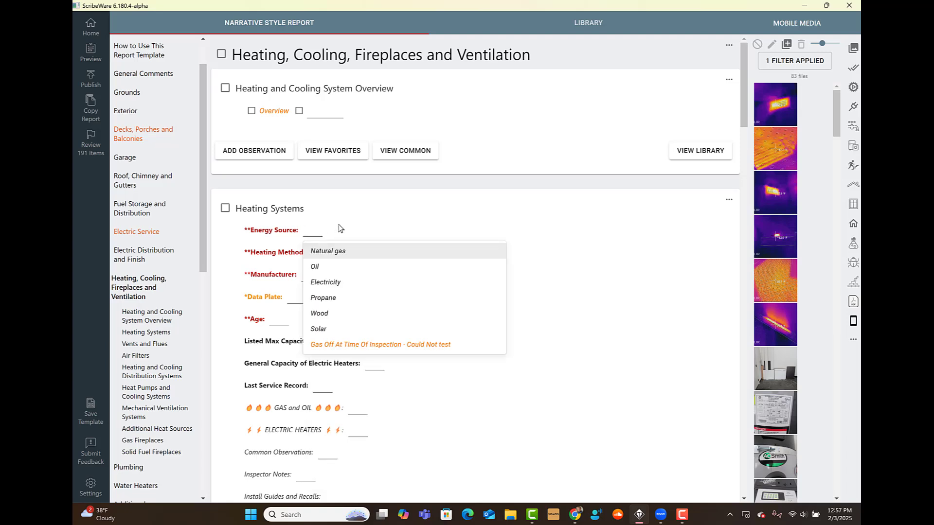
{"action": "scroll", "coordinate": [563, 251], "scroll_direction": "down", "scroll_amount": 1}
{"action": "left_click", "coordinate": [318, 207]}
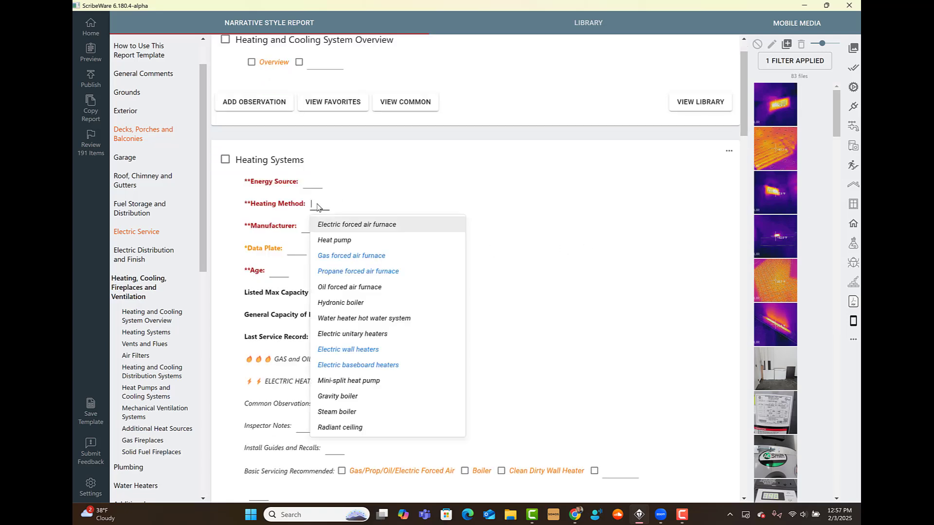
{"action": "left_click", "coordinate": [351, 265]}
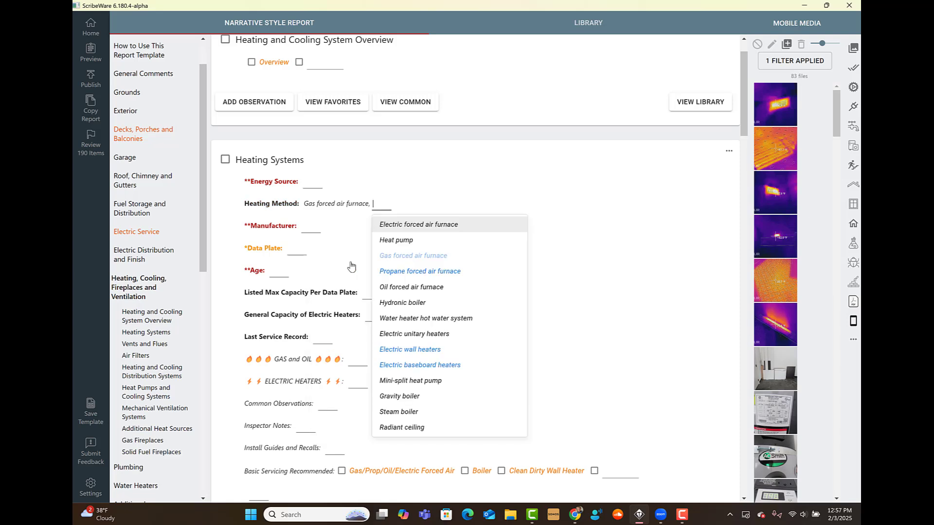
{"action": "left_click", "coordinate": [224, 232]}
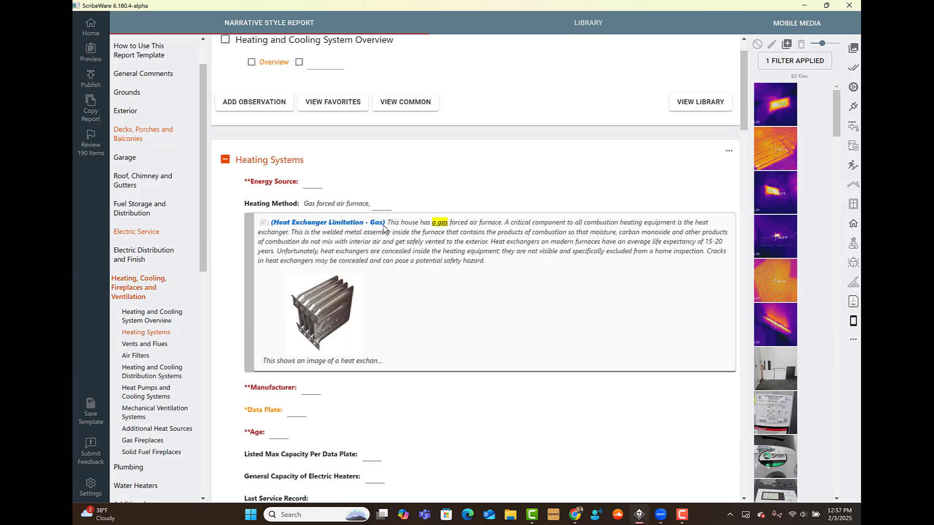
Step: Check Gas/Prop/Oil/Electric Forced Air to recommend basic servicing for the forced-air system
{"action": "scroll", "coordinate": [489, 427], "scroll_direction": "down", "scroll_amount": 2}
{"action": "scroll", "coordinate": [489, 427], "scroll_direction": "down", "scroll_amount": 4}
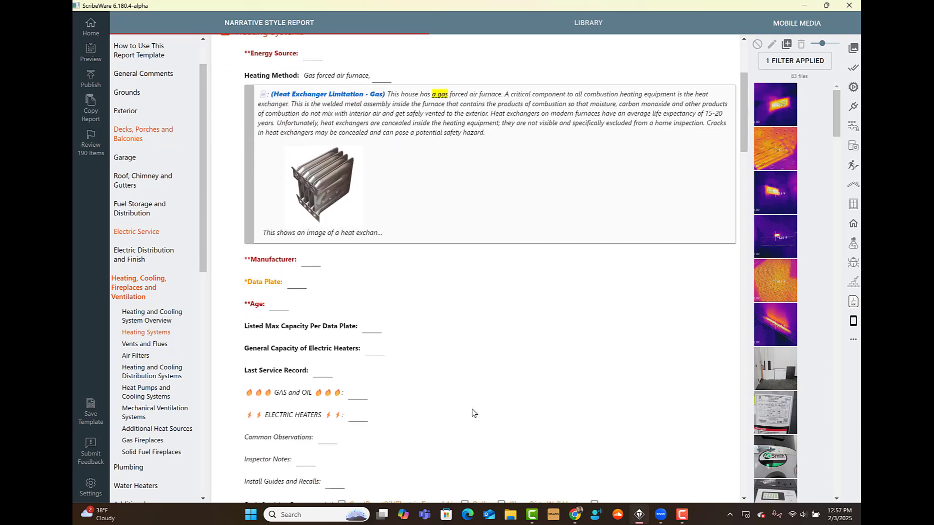
{"action": "left_click", "coordinate": [428, 394]}
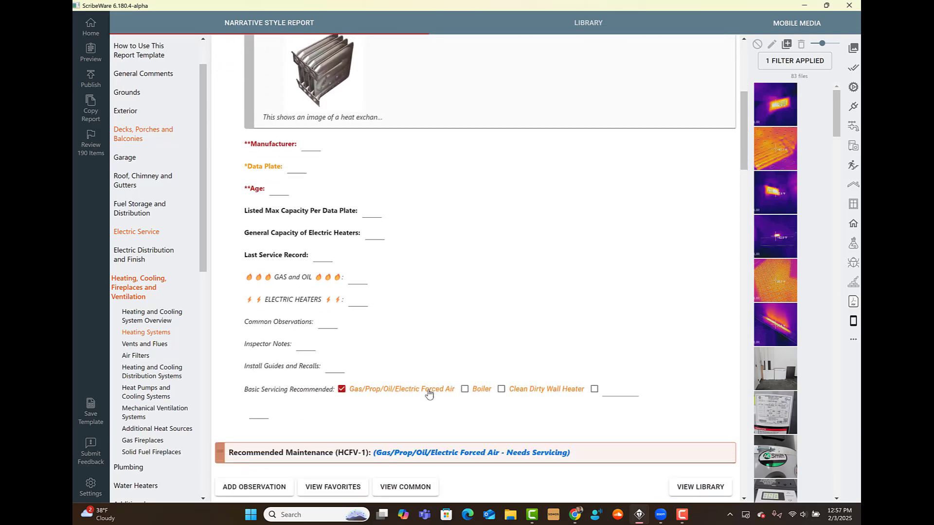
{"action": "scroll", "coordinate": [528, 459], "scroll_direction": "up", "scroll_amount": 3}
{"action": "scroll", "coordinate": [529, 458], "scroll_direction": "up", "scroll_amount": 1}
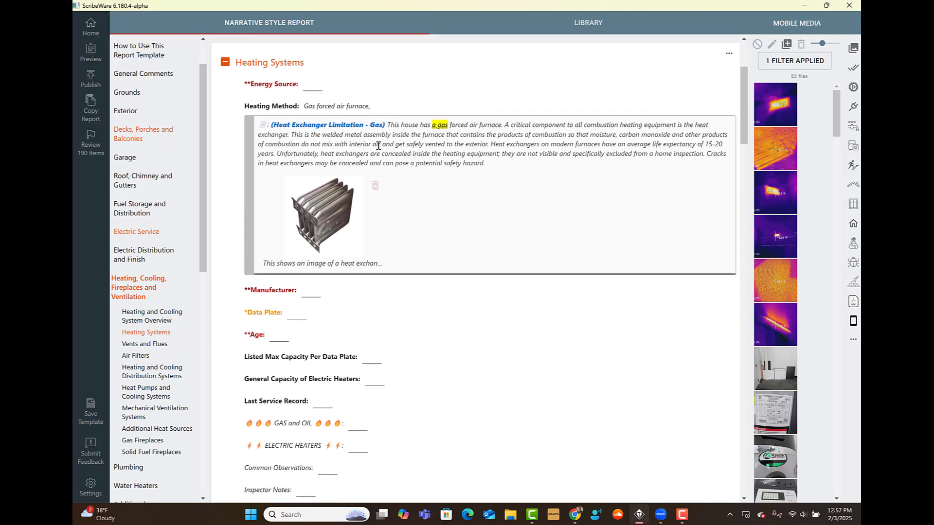
{"action": "left_click", "coordinate": [264, 127]}
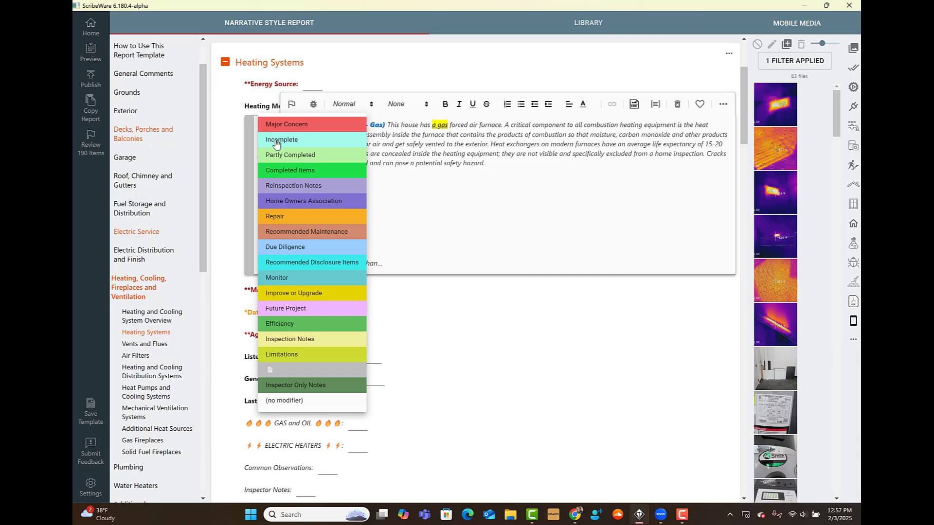
Step: Tag the Heat Exchanger Limitation comment Incomplete, then open Edit Settings
{"action": "left_click", "coordinate": [277, 141]}
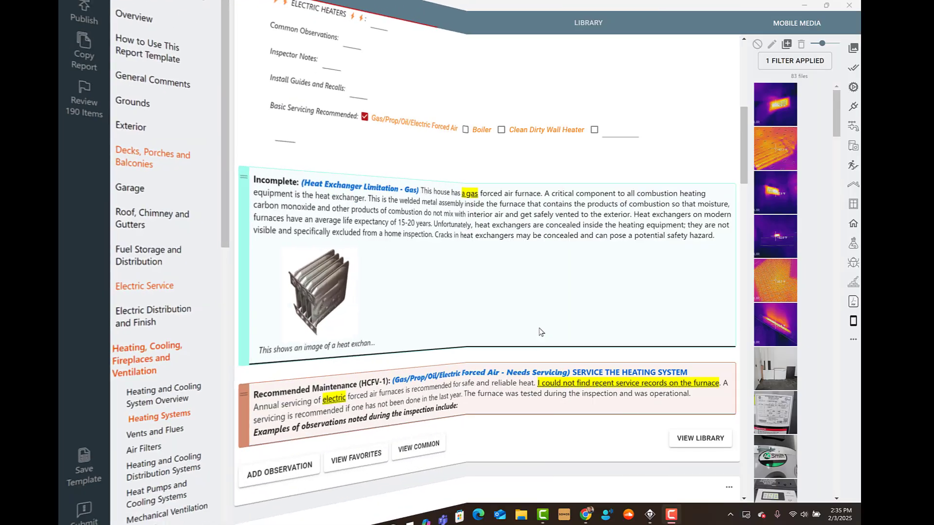
{"action": "scroll", "coordinate": [539, 334], "scroll_direction": "up", "scroll_amount": 6}
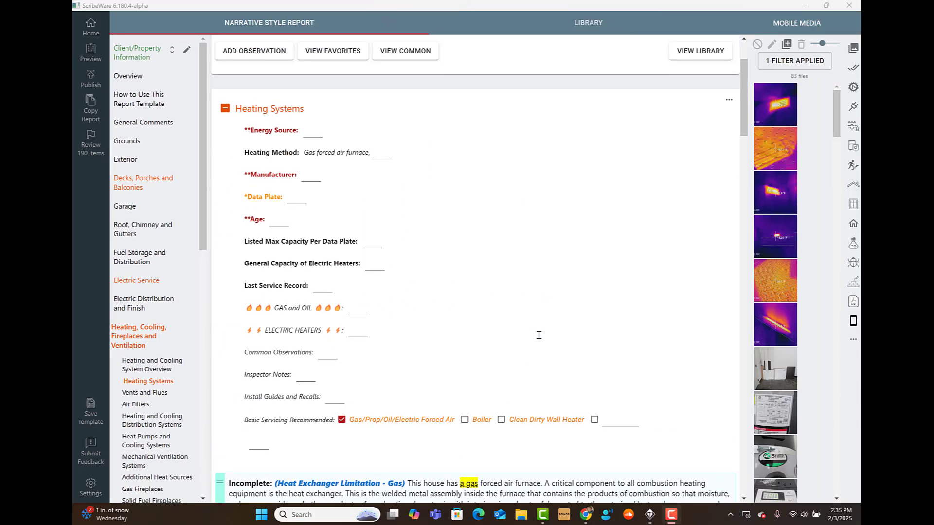
{"action": "scroll", "coordinate": [539, 334], "scroll_direction": "down", "scroll_amount": 3}
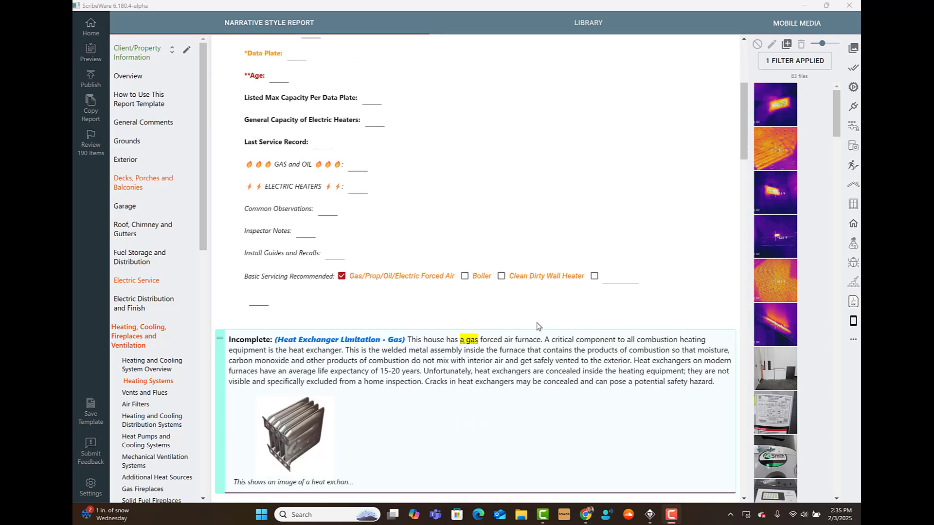
{"action": "left_click", "coordinate": [253, 343]}
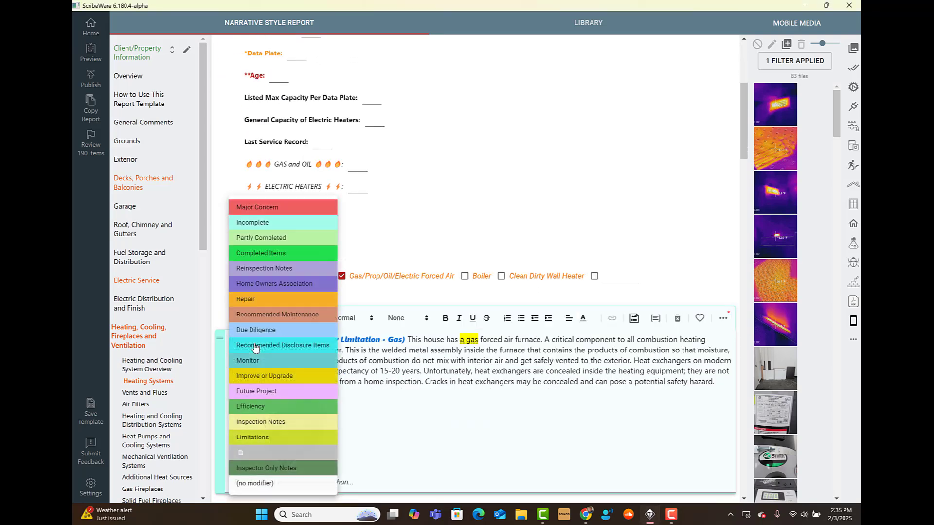
{"action": "left_click", "coordinate": [472, 379]}
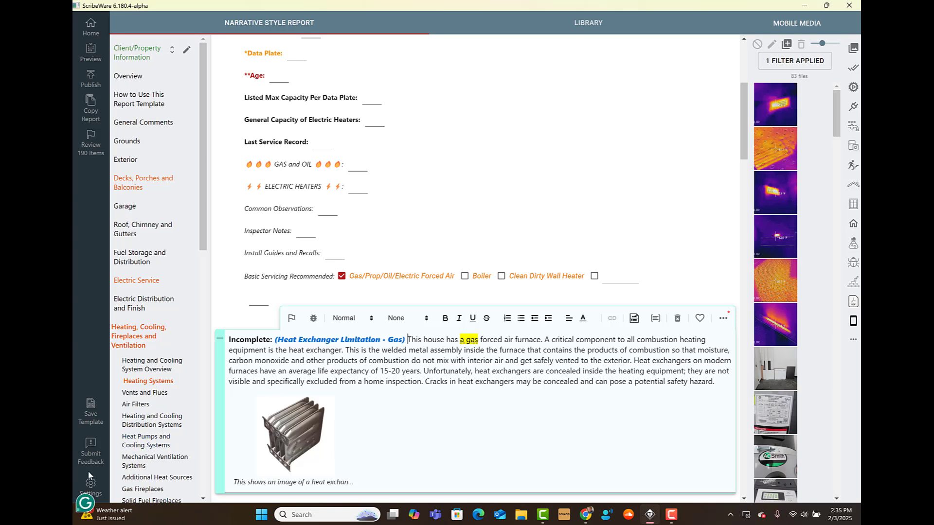
{"action": "left_click", "coordinate": [91, 487]}
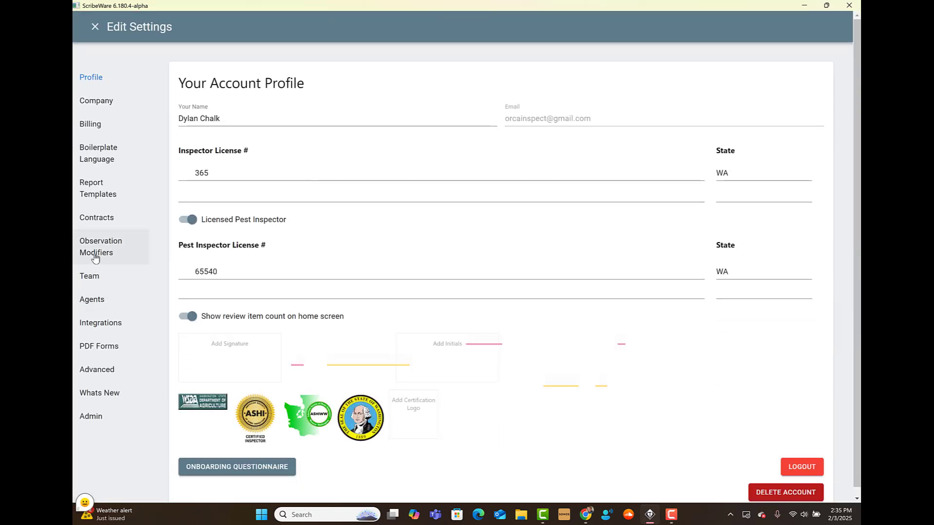
Step: Open Observation Modifiers and scroll through the Narrative Style Custom Modifiers list
{"action": "left_click", "coordinate": [95, 257]}
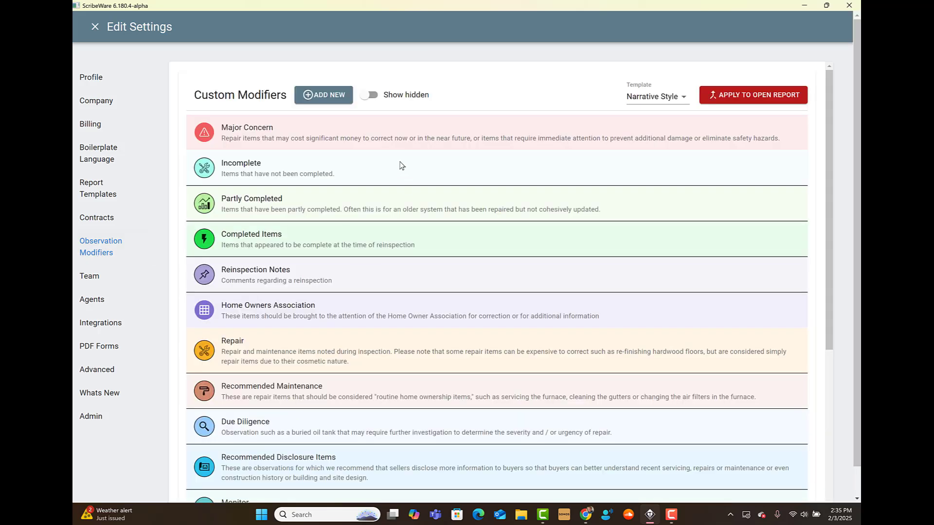
{"action": "scroll", "coordinate": [429, 387], "scroll_direction": "down", "scroll_amount": 3}
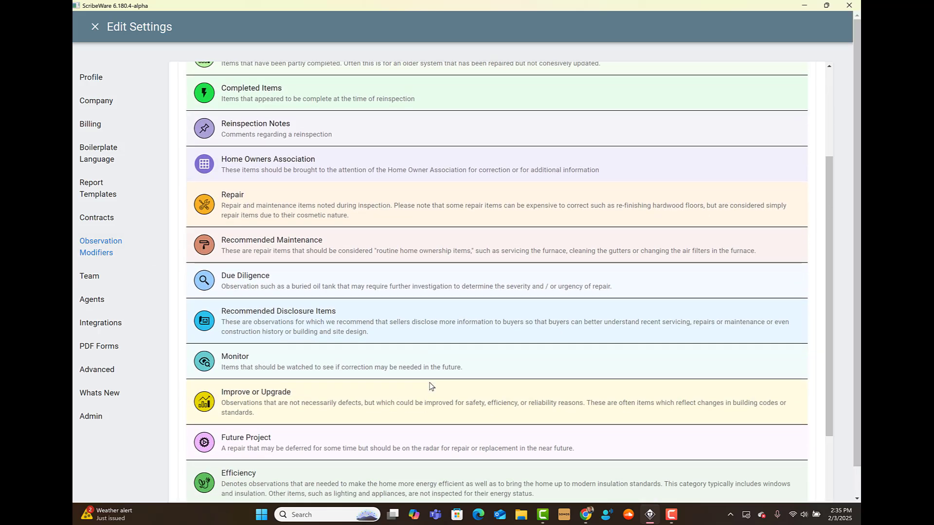
{"action": "scroll", "coordinate": [430, 387], "scroll_direction": "up", "scroll_amount": 3}
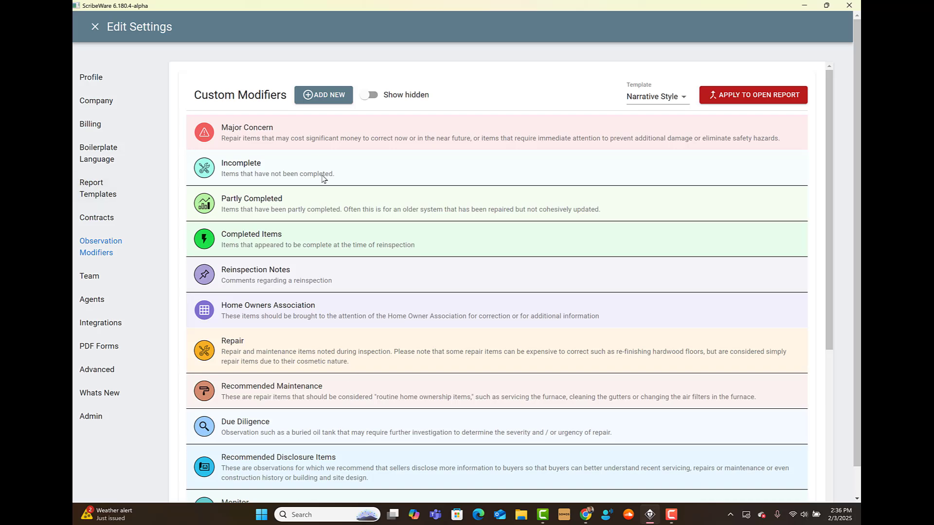
{"action": "scroll", "coordinate": [322, 179], "scroll_direction": "down", "scroll_amount": 6}
{"action": "scroll", "coordinate": [334, 372], "scroll_direction": "up", "scroll_amount": 6}
Step: Inspect the Incomplete modifier's descriptions and icon, then close its editor unchanged
{"action": "left_click", "coordinate": [271, 167]}
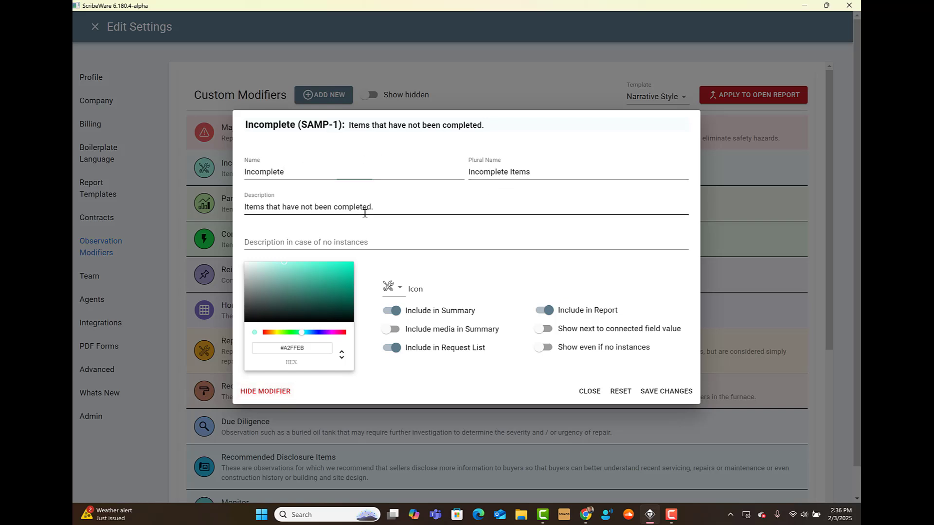
{"action": "left_click_drag", "start_coordinate": [382, 208], "coordinate": [220, 211]}
{"action": "left_click", "coordinate": [394, 201]}
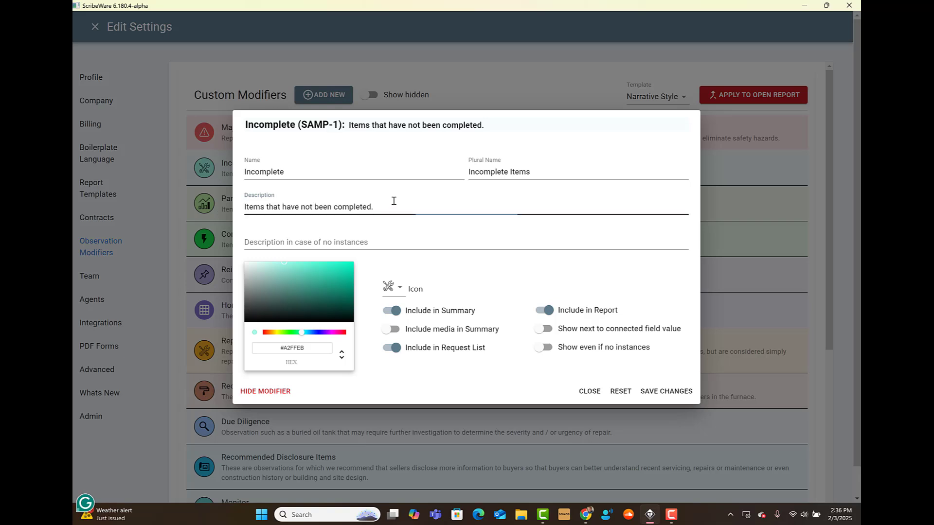
{"action": "triple_click", "coordinate": [394, 201]}
{"action": "left_click", "coordinate": [378, 238]}
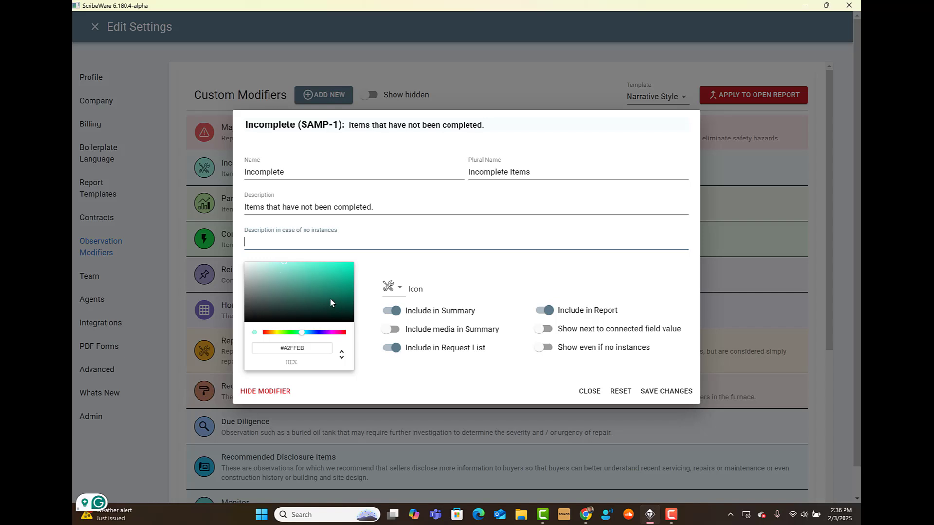
{"action": "left_click", "coordinate": [399, 288]}
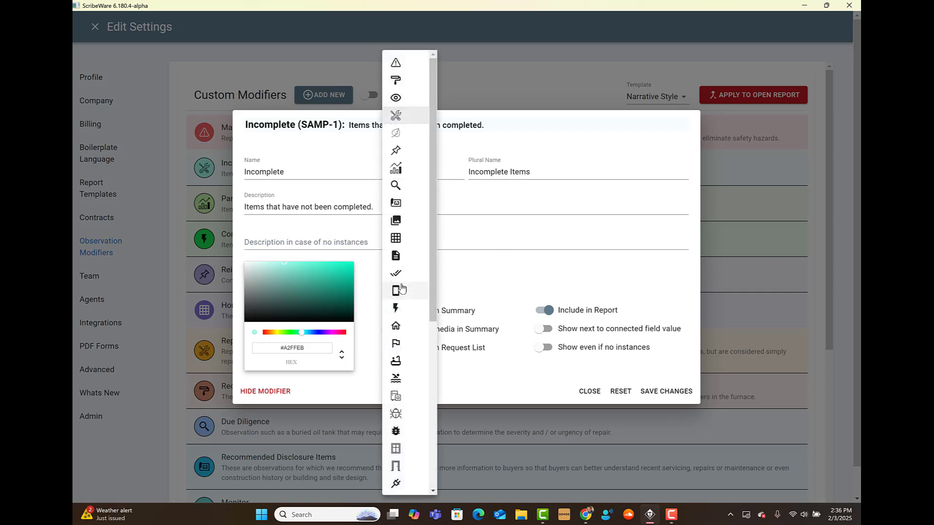
{"action": "left_click", "coordinate": [460, 304]}
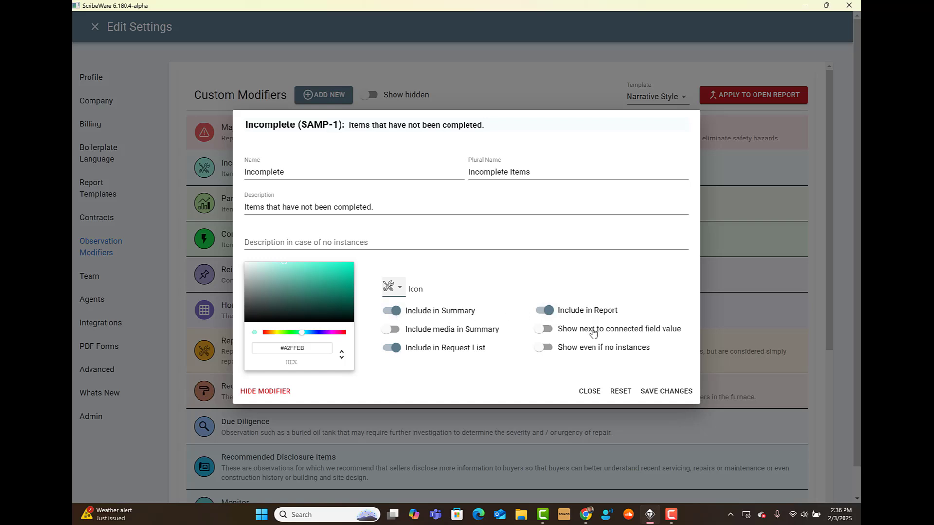
{"action": "left_click", "coordinate": [590, 392]}
{"action": "scroll", "coordinate": [312, 428], "scroll_direction": "down", "scroll_amount": 4}
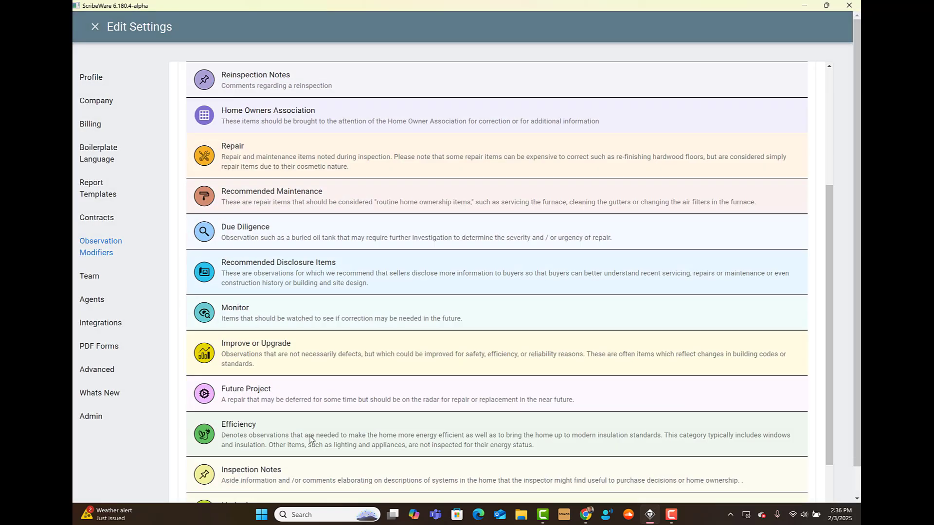
{"action": "scroll", "coordinate": [310, 412], "scroll_direction": "down", "scroll_amount": 3}
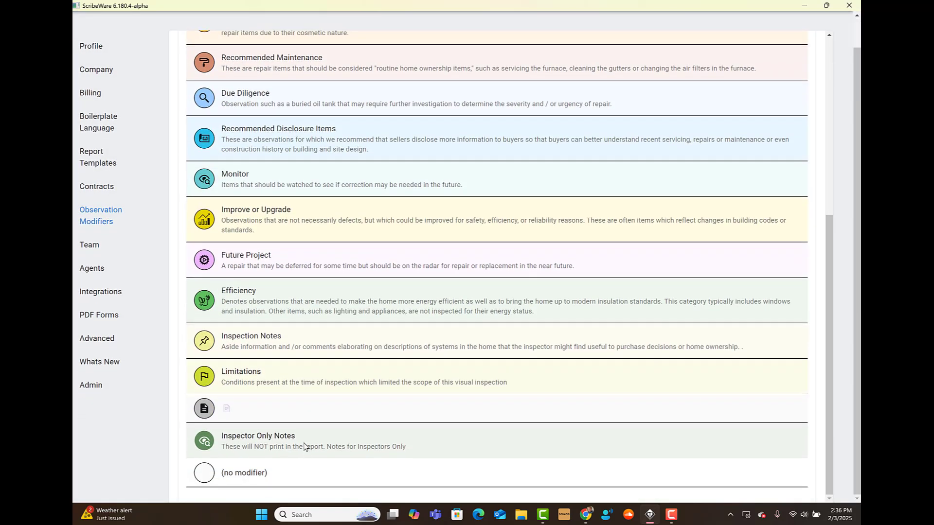
{"action": "left_click", "coordinate": [305, 446]}
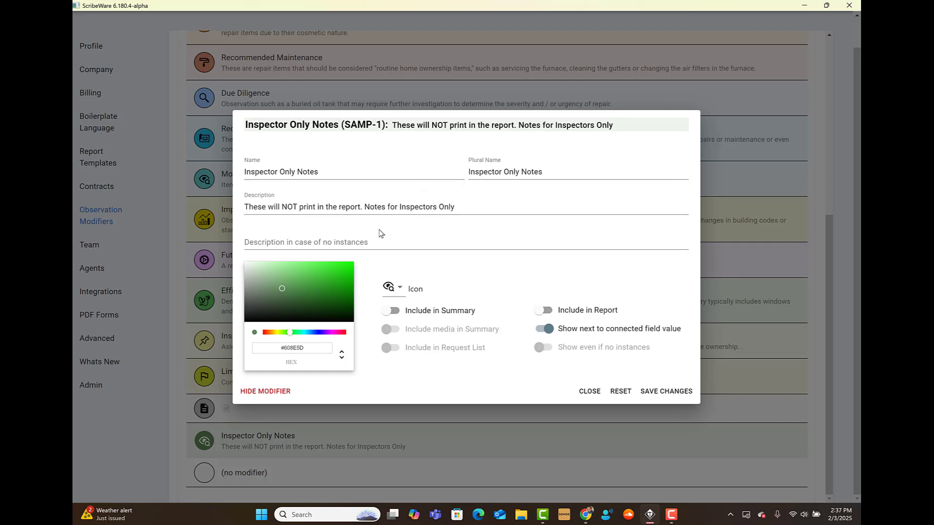
{"action": "left_click", "coordinate": [590, 391]}
{"action": "scroll", "coordinate": [315, 105], "scroll_direction": "up", "scroll_amount": 6}
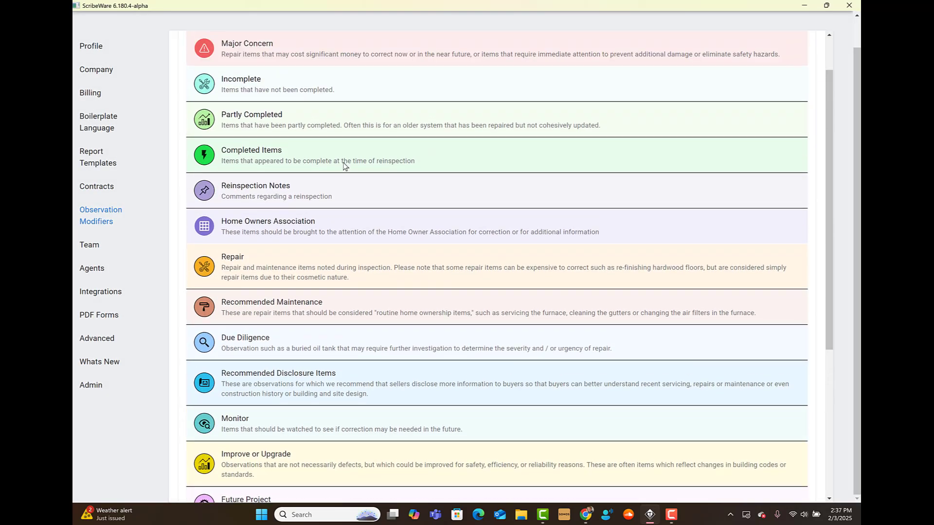
{"action": "left_click", "coordinate": [315, 106]}
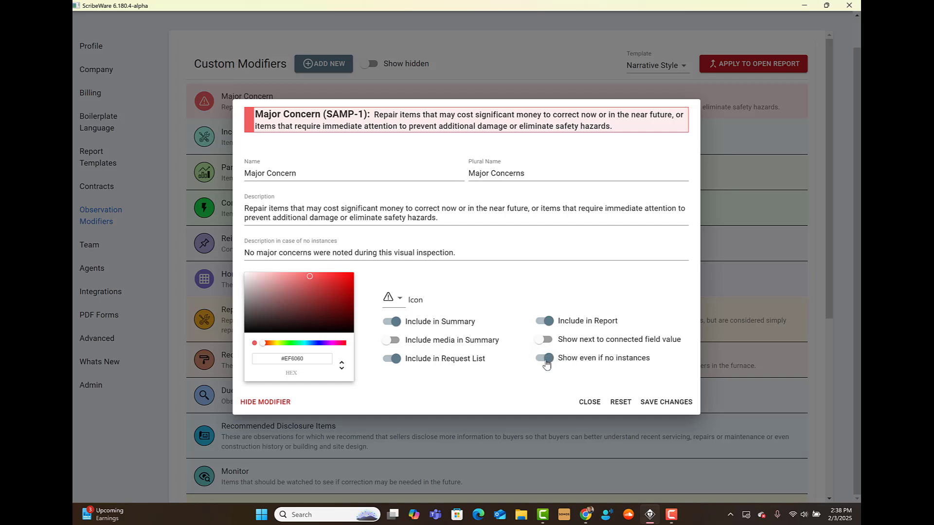
{"action": "left_click", "coordinate": [587, 403]}
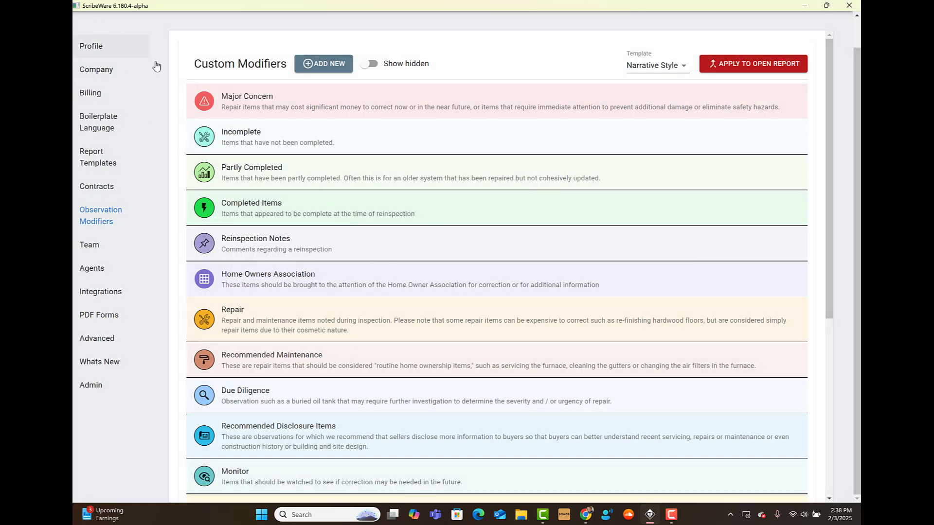
{"action": "scroll", "coordinate": [155, 116], "scroll_direction": "up", "scroll_amount": 1}
Step: Back in the report, add Propane forced air furnace as Heating Method, then go Home
{"action": "left_click", "coordinate": [95, 25]}
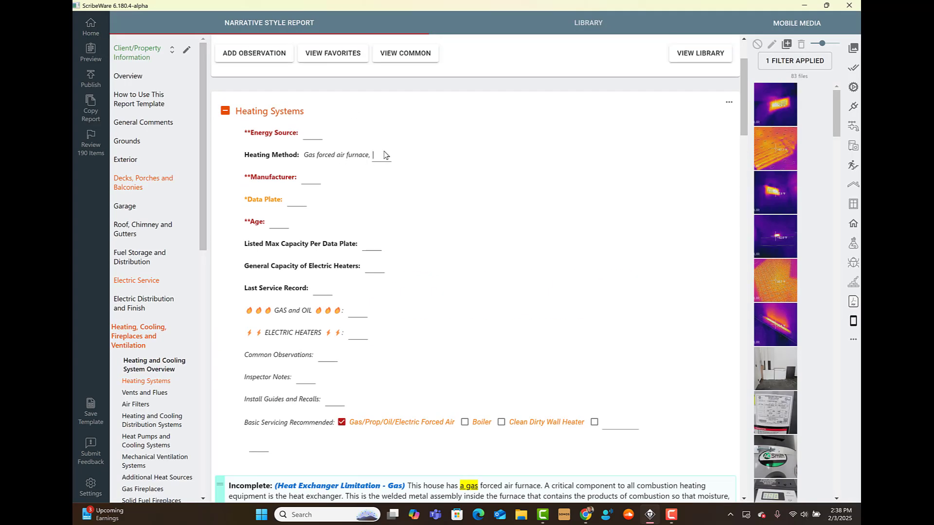
{"action": "left_click", "coordinate": [384, 155]}
{"action": "left_click", "coordinate": [413, 223]}
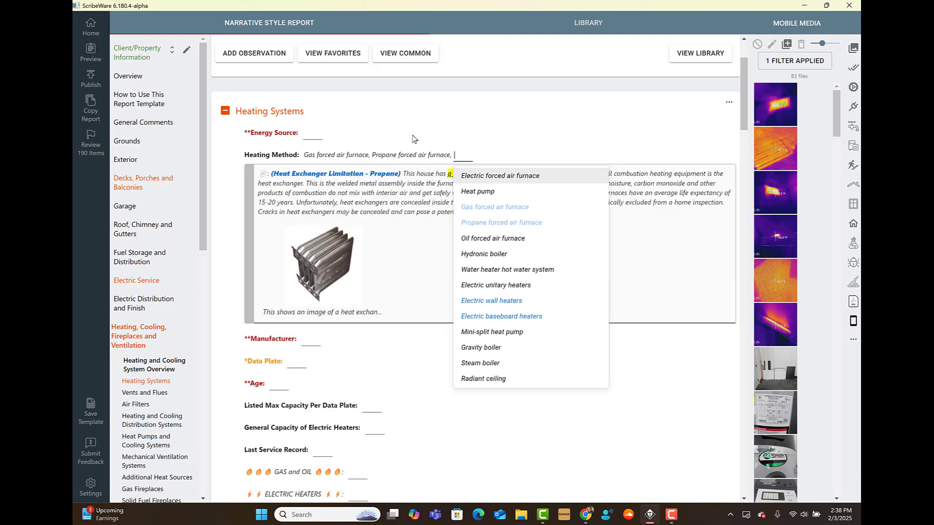
{"action": "left_click", "coordinate": [456, 139]}
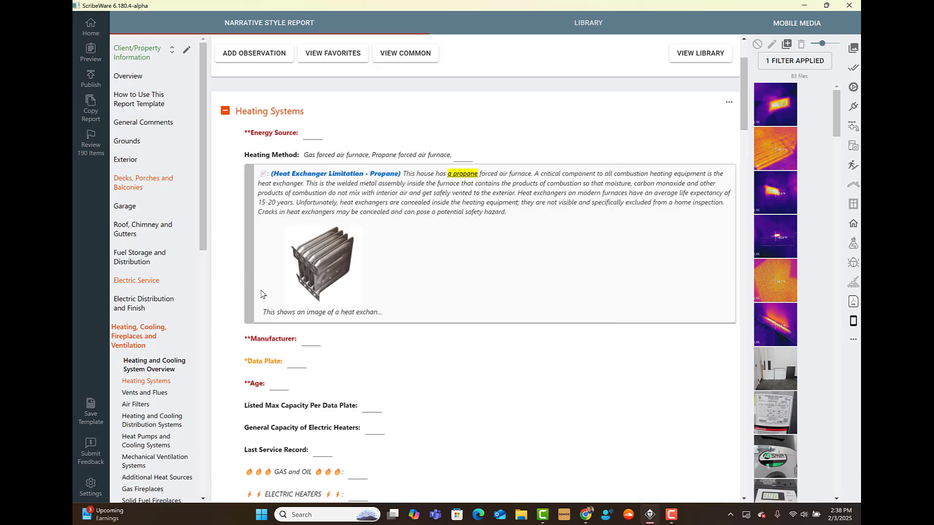
{"action": "left_click", "coordinate": [91, 34]}
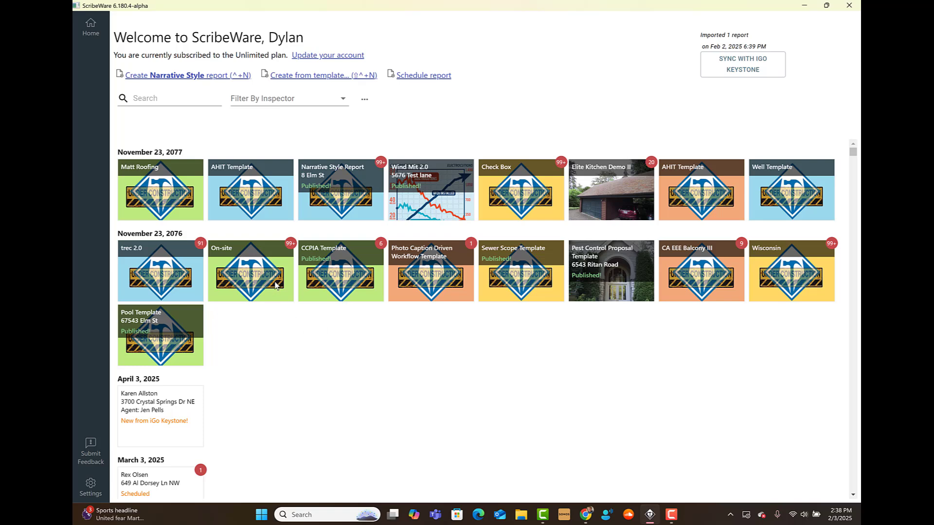
Step: Open the On-site report and review the Drainage and Site repairs under Grounds and Decks
{"action": "left_click", "coordinate": [276, 286]}
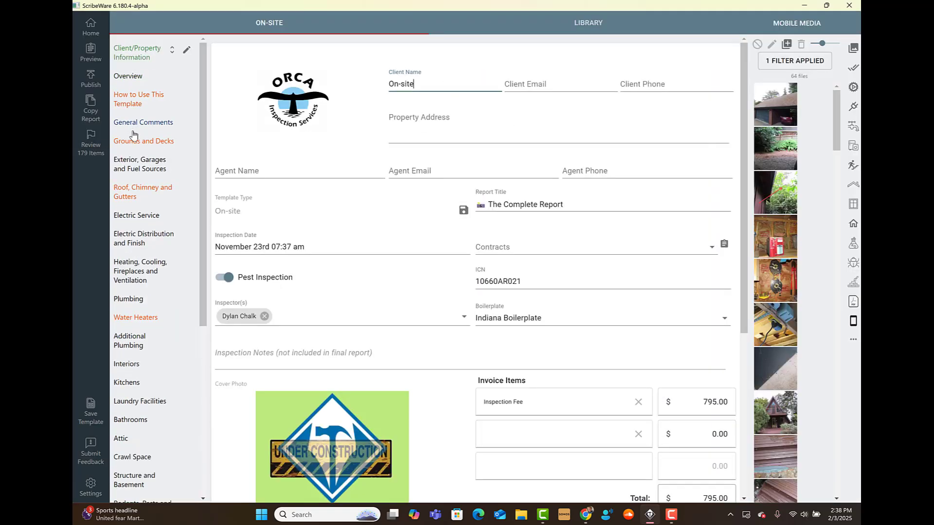
{"action": "left_click", "coordinate": [134, 146]}
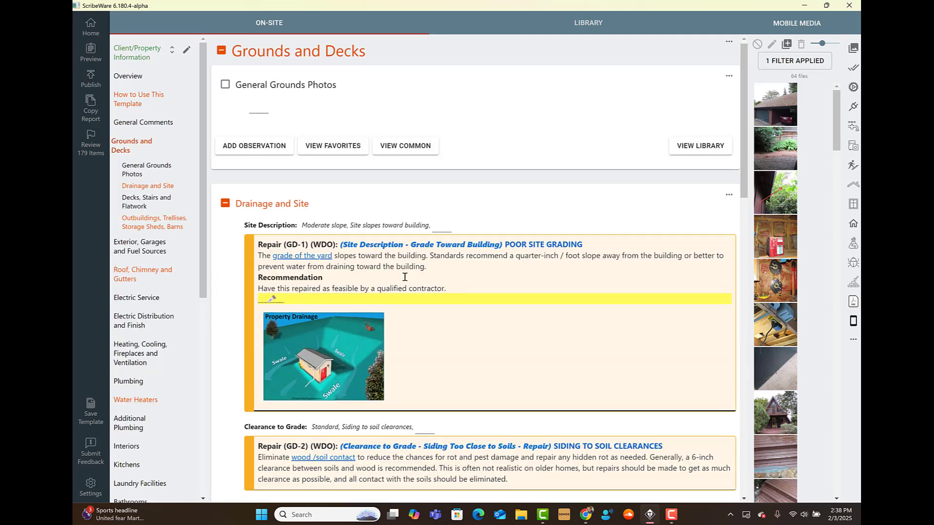
{"action": "scroll", "coordinate": [372, 249], "scroll_direction": "down", "scroll_amount": 2}
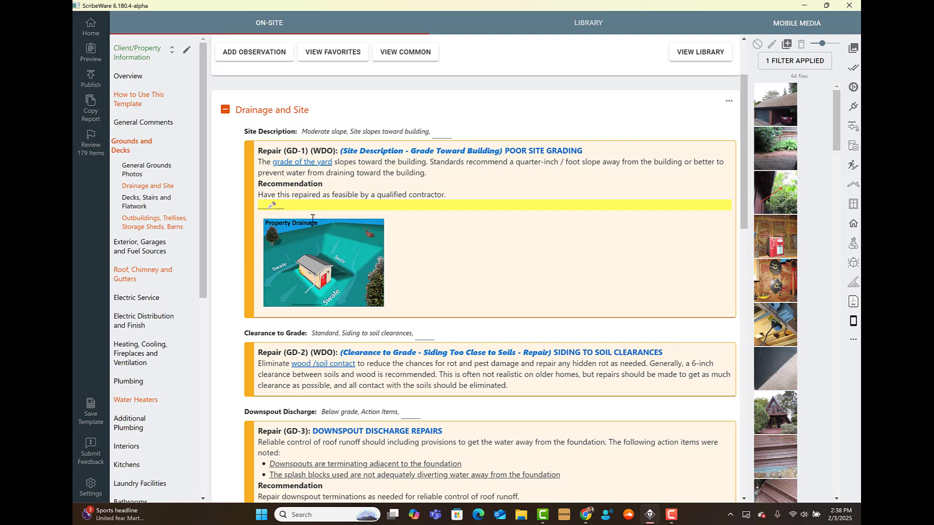
{"action": "scroll", "coordinate": [312, 218], "scroll_direction": "down", "scroll_amount": 2}
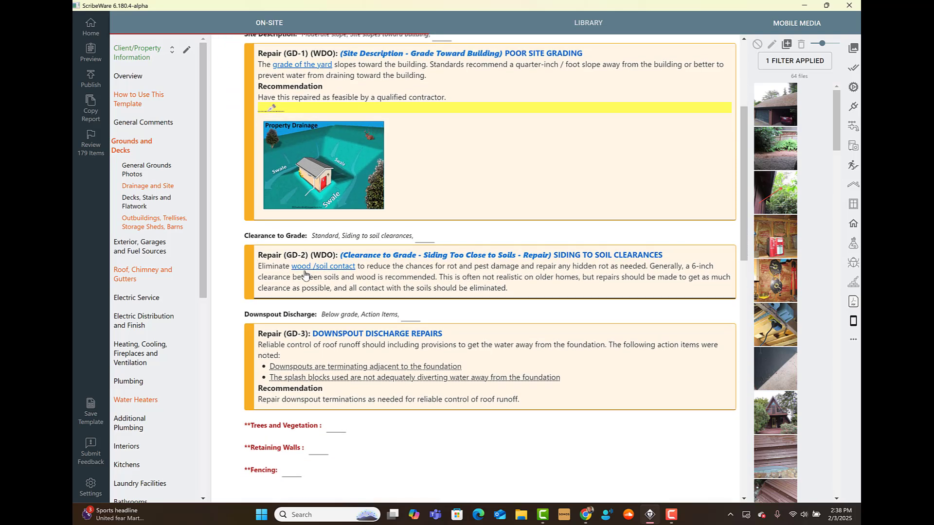
{"action": "scroll", "coordinate": [305, 275], "scroll_direction": "down", "scroll_amount": 1}
{"action": "scroll", "coordinate": [494, 340], "scroll_direction": "up", "scroll_amount": 1}
{"action": "scroll", "coordinate": [494, 277], "scroll_direction": "up", "scroll_amount": 2}
{"action": "scroll", "coordinate": [505, 372], "scroll_direction": "down", "scroll_amount": 5}
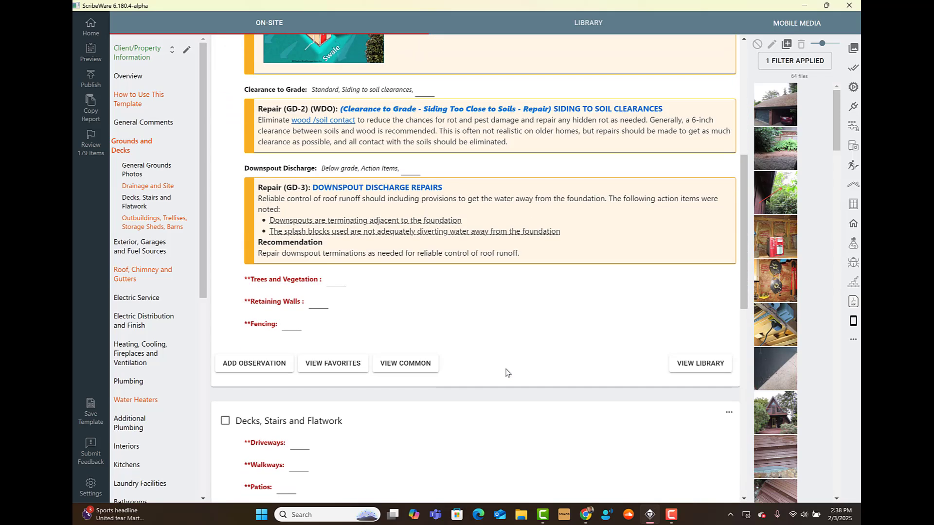
{"action": "scroll", "coordinate": [504, 371], "scroll_direction": "up", "scroll_amount": 6}
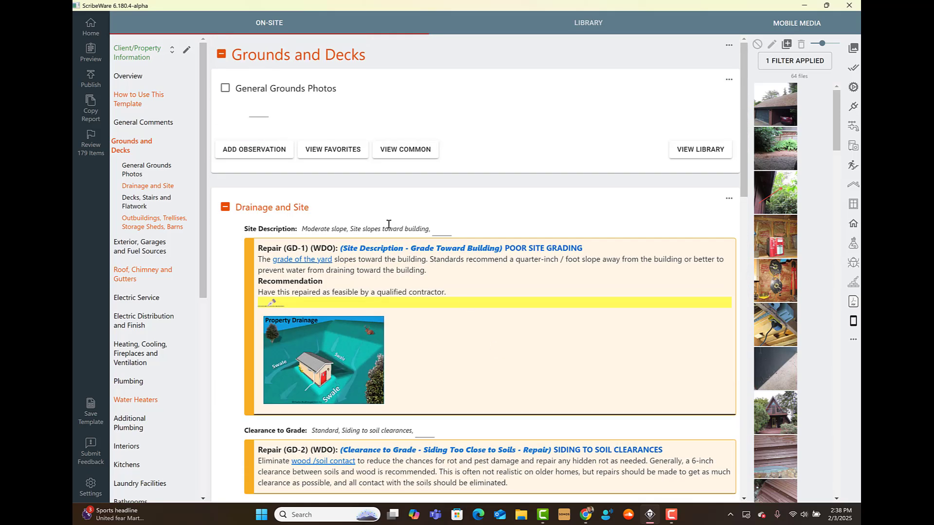
{"action": "scroll", "coordinate": [466, 431], "scroll_direction": "down", "scroll_amount": 8}
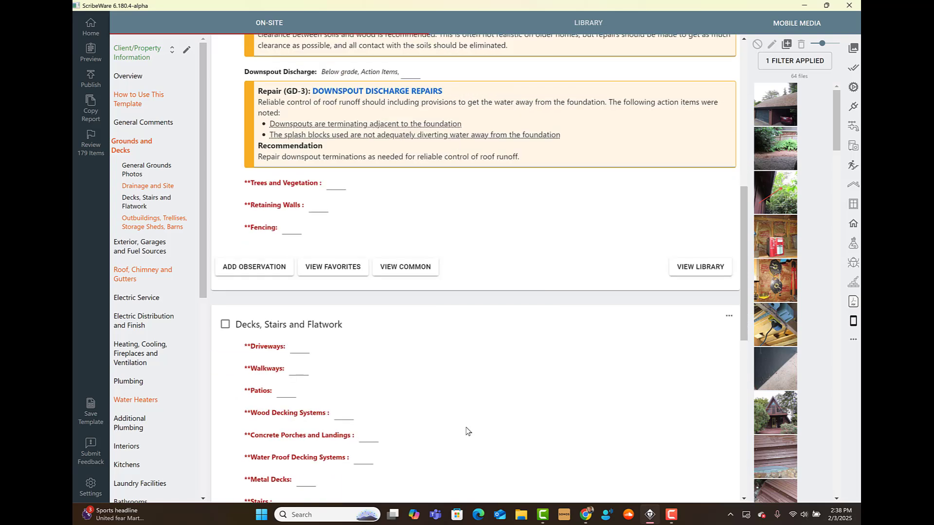
{"action": "scroll", "coordinate": [466, 431], "scroll_direction": "up", "scroll_amount": 5}
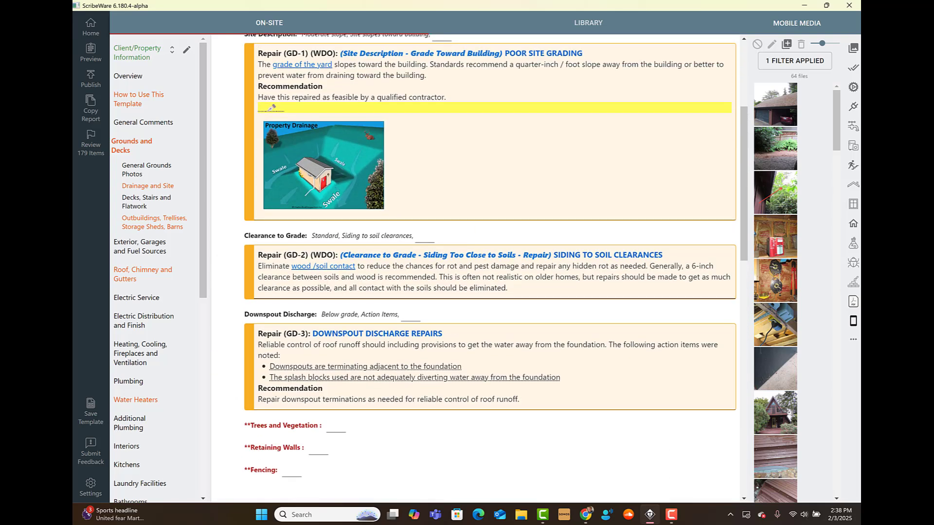